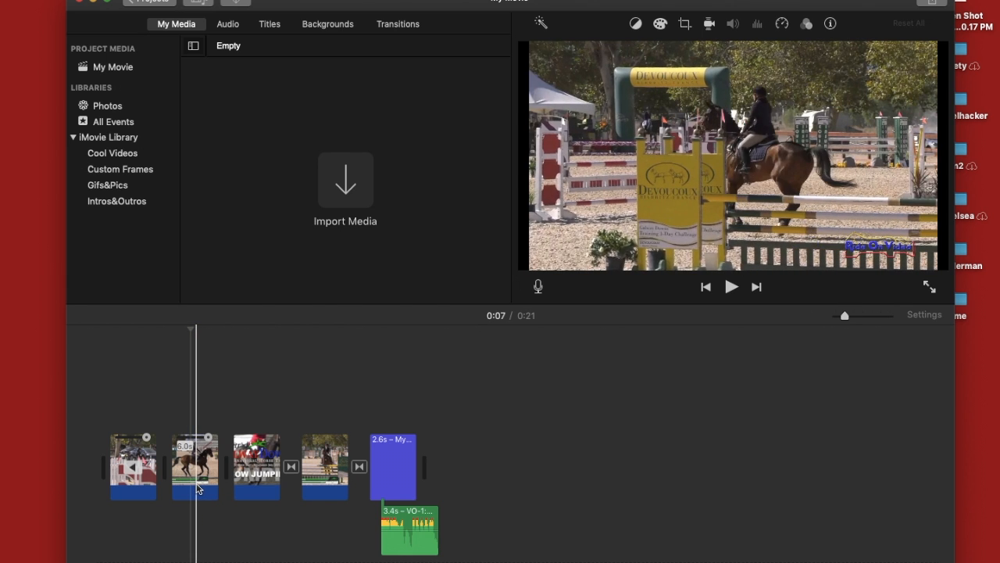
- Look through the slow motion, instant replay and other speed and split options available for the second clip
left_click(197, 489)
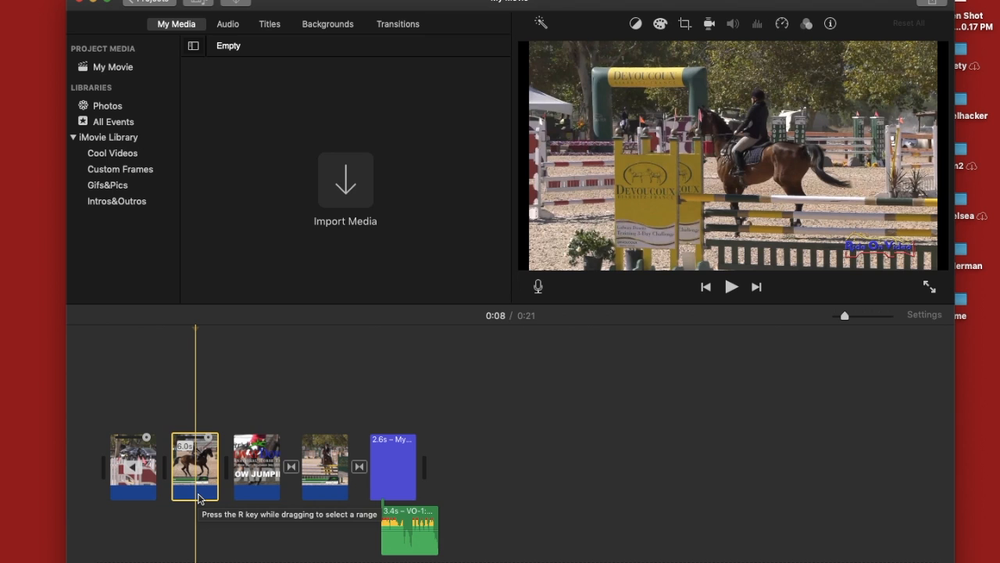
left_click(199, 497)
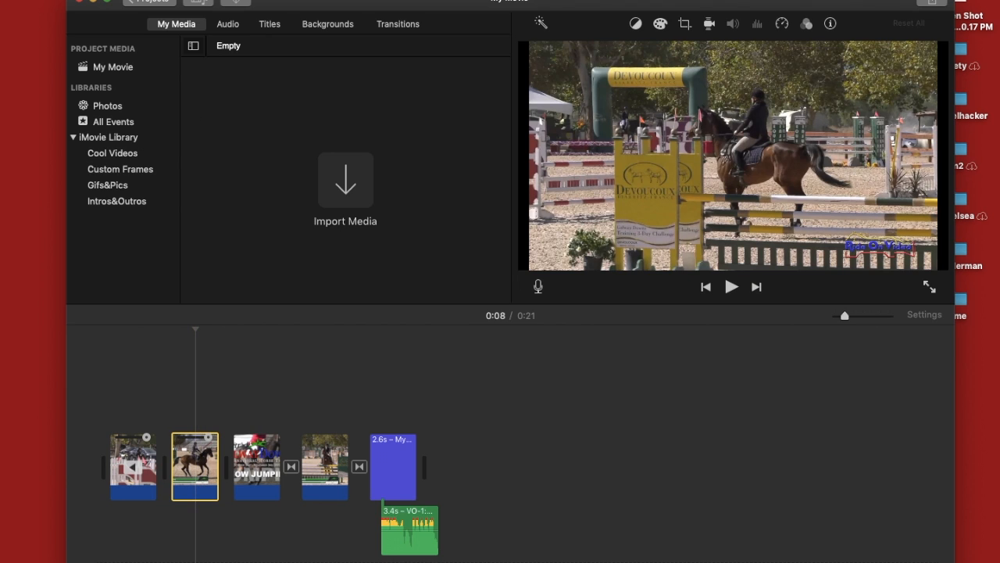
left_click(189, 0)
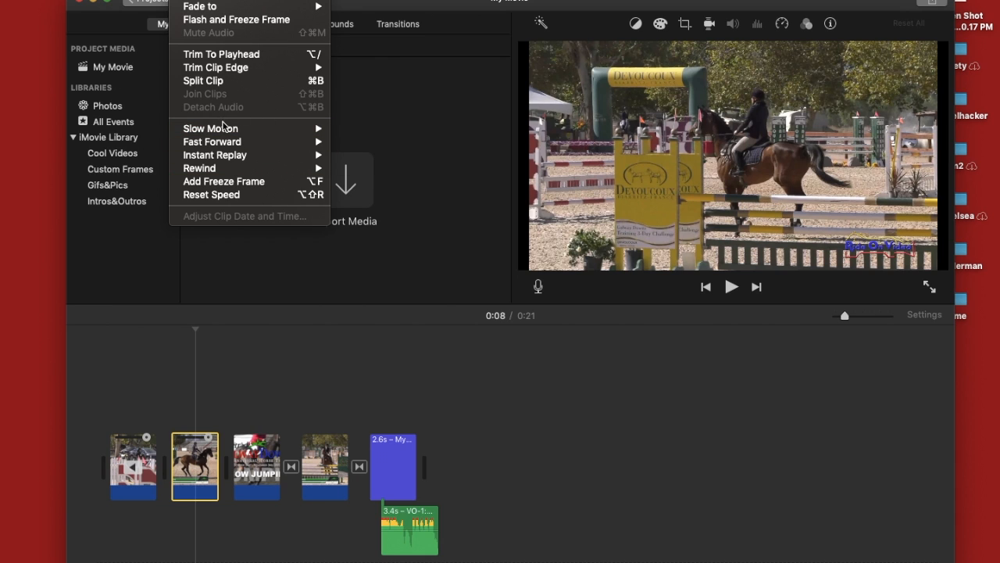
mouse_move(230, 131)
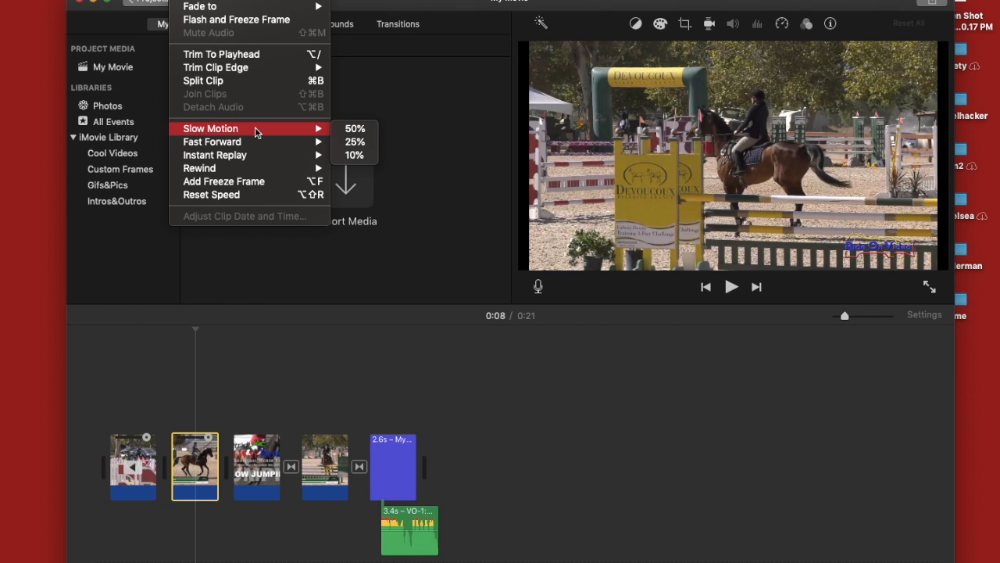
mouse_move(252, 146)
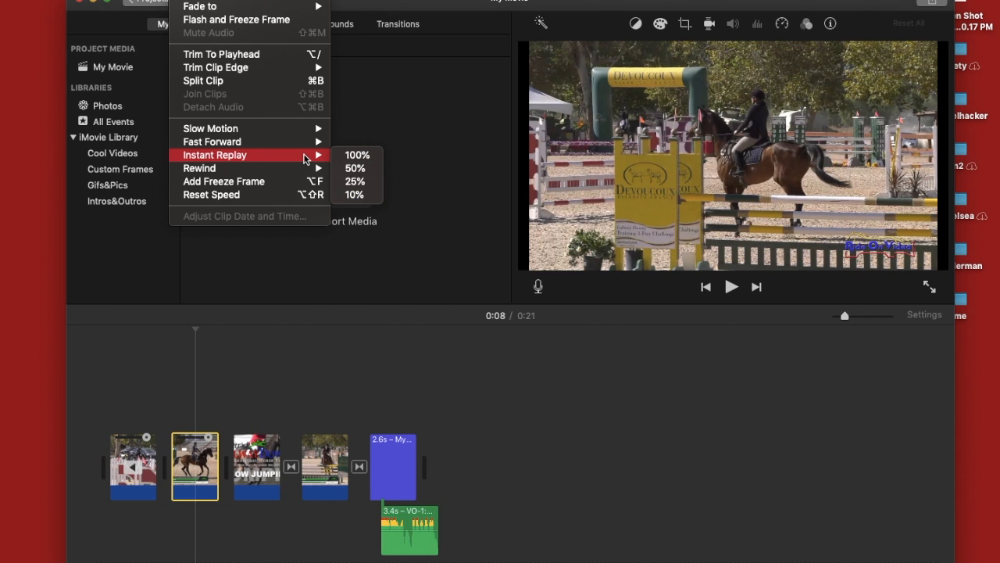
mouse_move(281, 169)
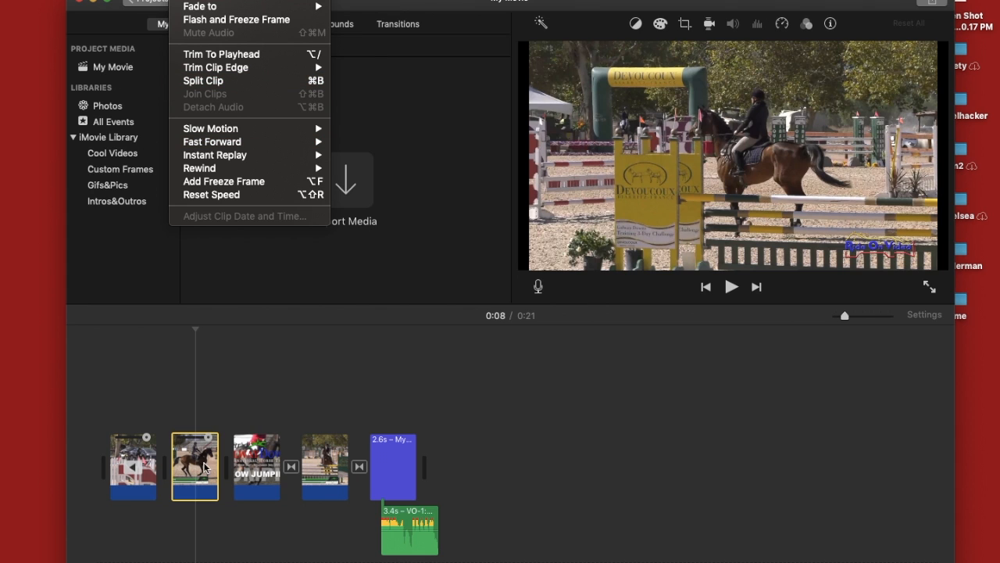
left_click(197, 467)
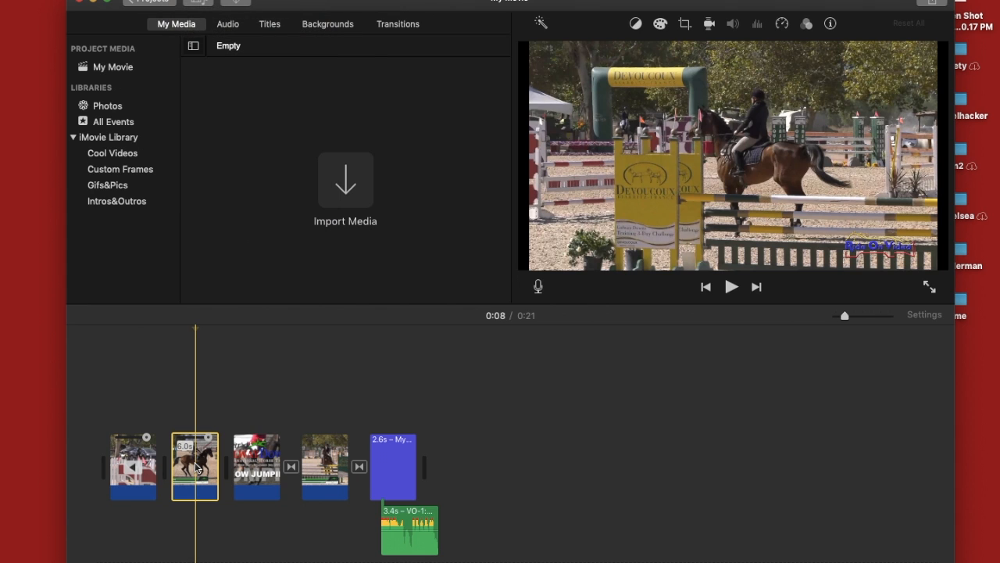
right_click(200, 454)
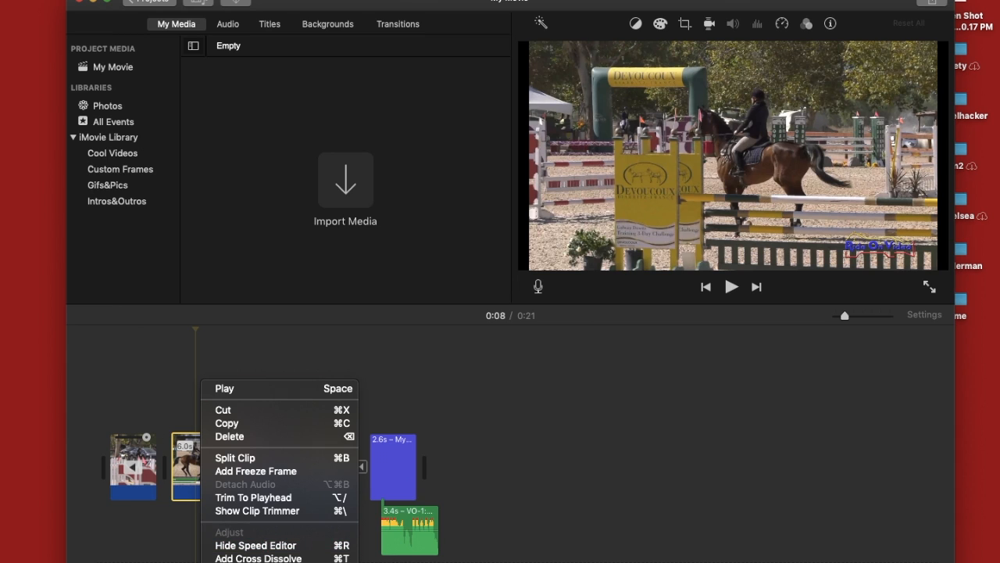
left_click(196, 471)
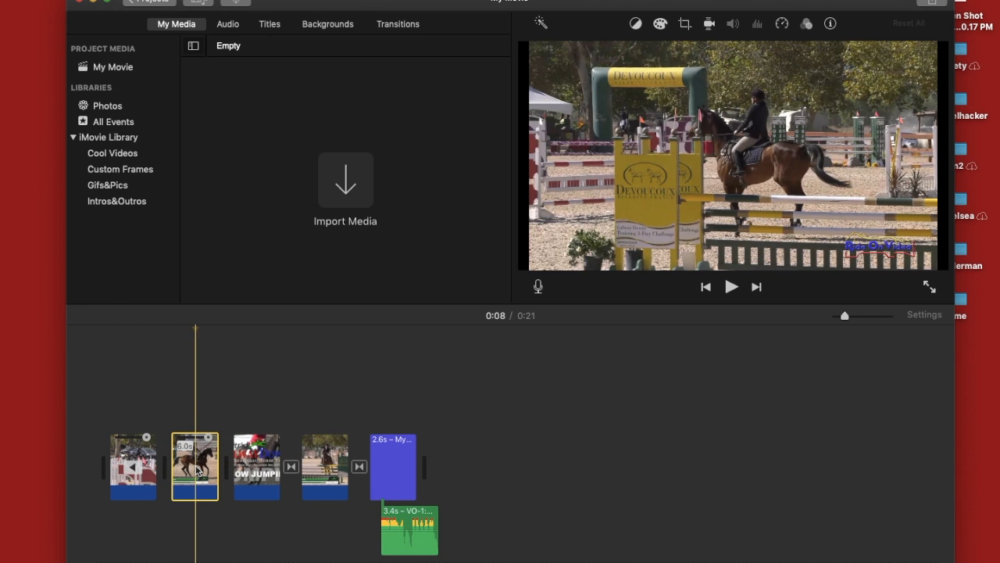
- Apply a 25% Instant Replay to the second clip and play back the result from that clip's start
left_click(189, 1)
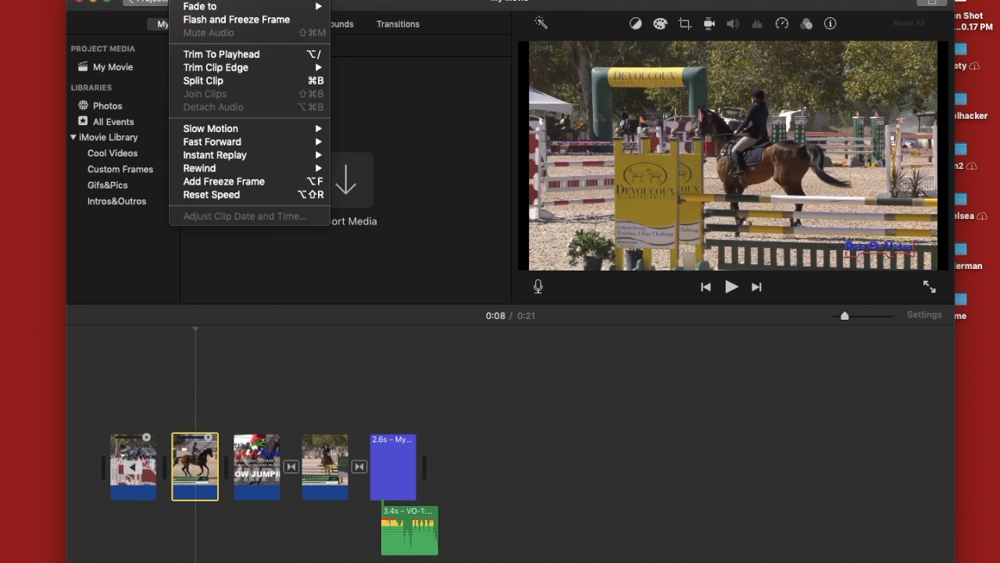
mouse_move(208, 10)
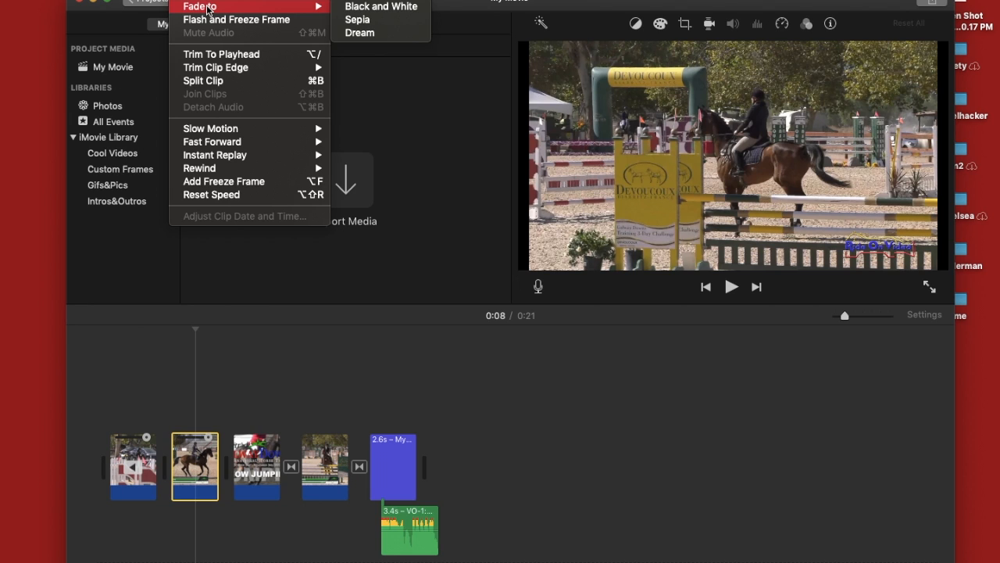
mouse_move(224, 162)
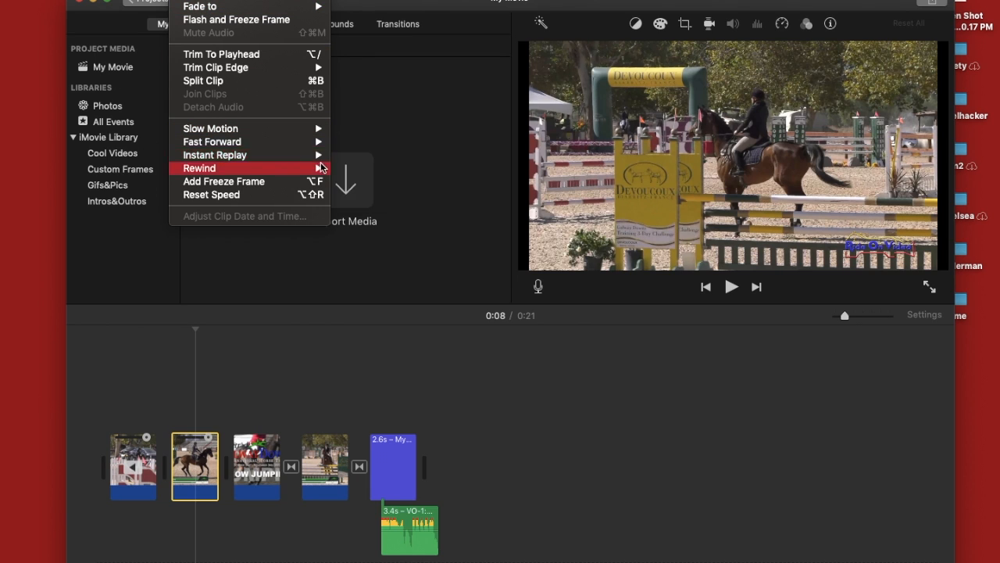
left_click(354, 182)
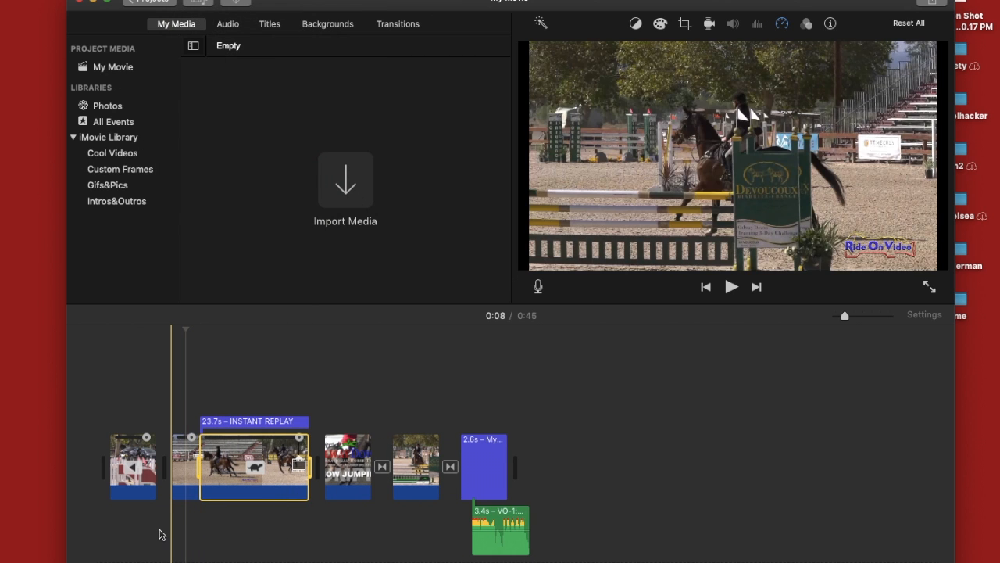
left_click(159, 534)
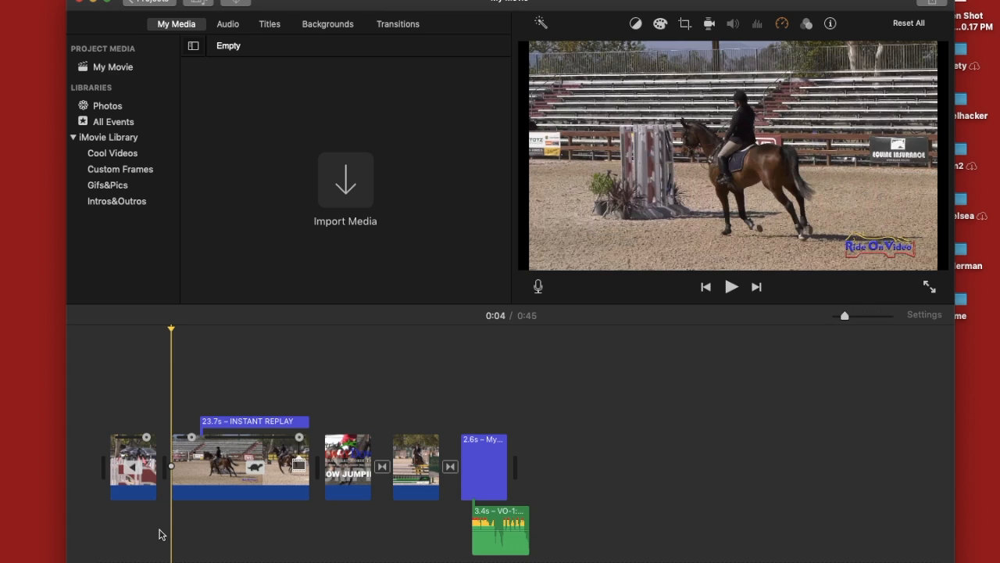
key("space")
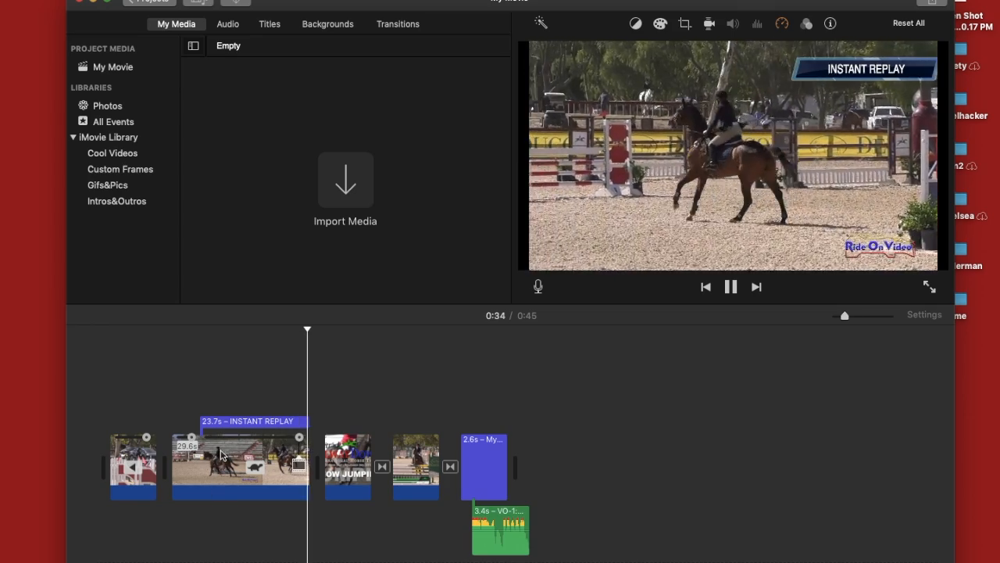
- Split the second clip at 0:11, just after the instant replay section begins
left_click(216, 484)
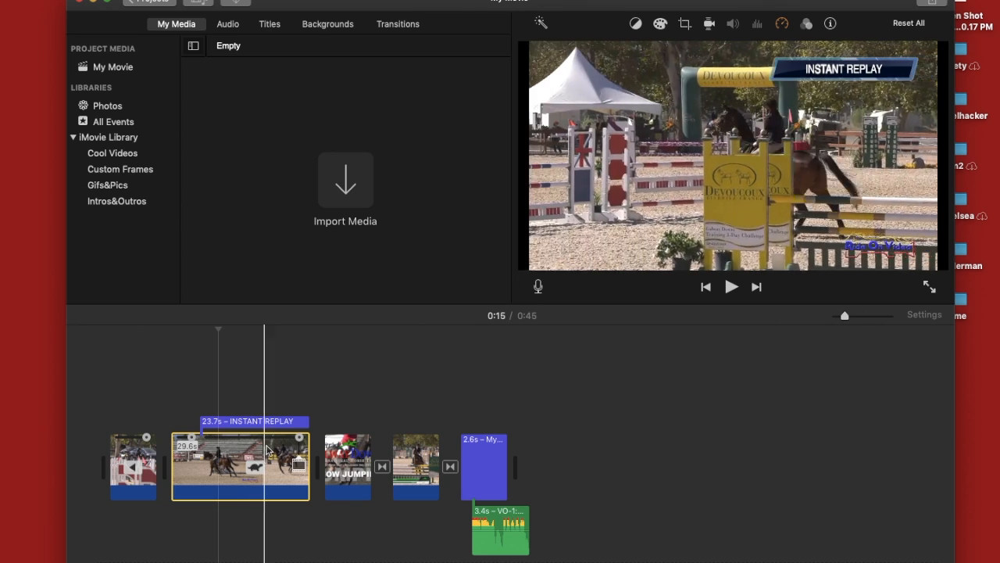
left_click(206, 457)
right_click(205, 457)
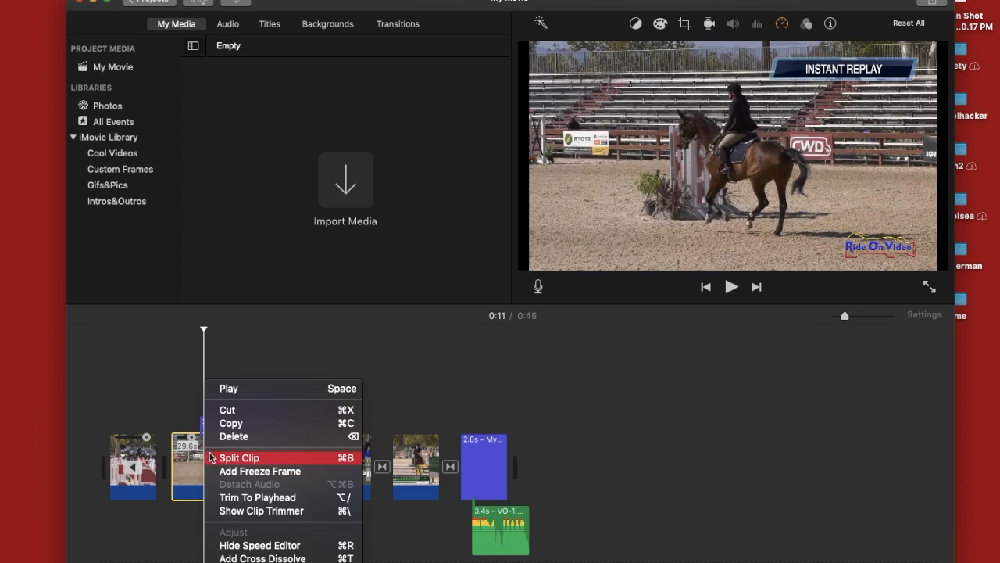
left_click(235, 458)
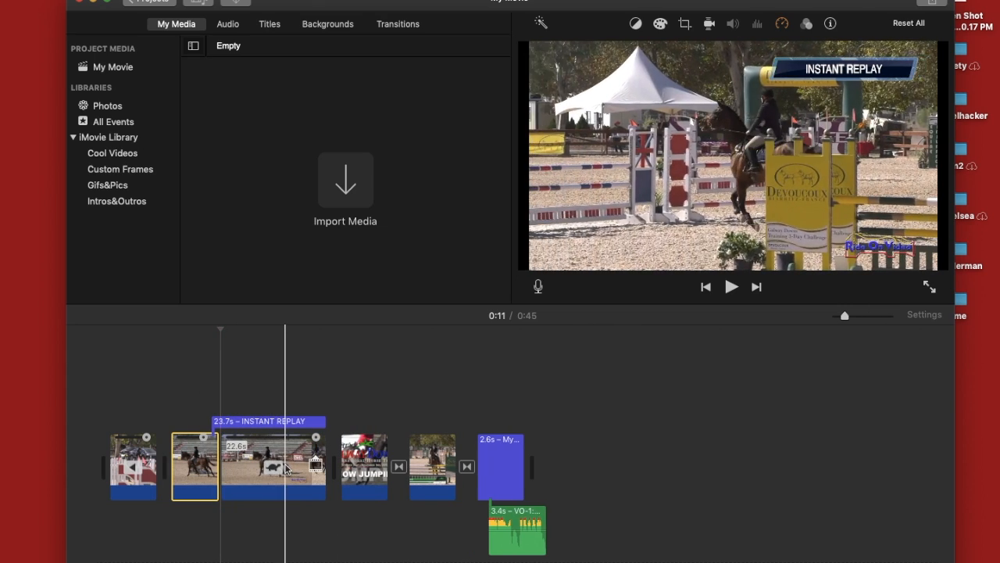
- Trim the start of the slow-motion replay clip to leave about 10.1 s, and shorten the INSTANT REPLAY title to about 11.2 s
left_click(281, 468)
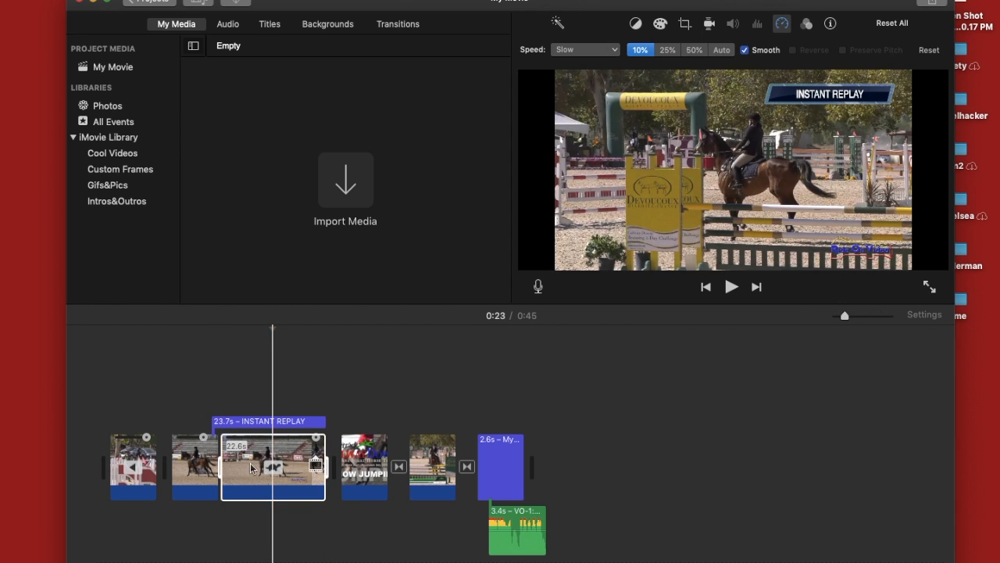
left_click_drag(224, 469, 274, 465)
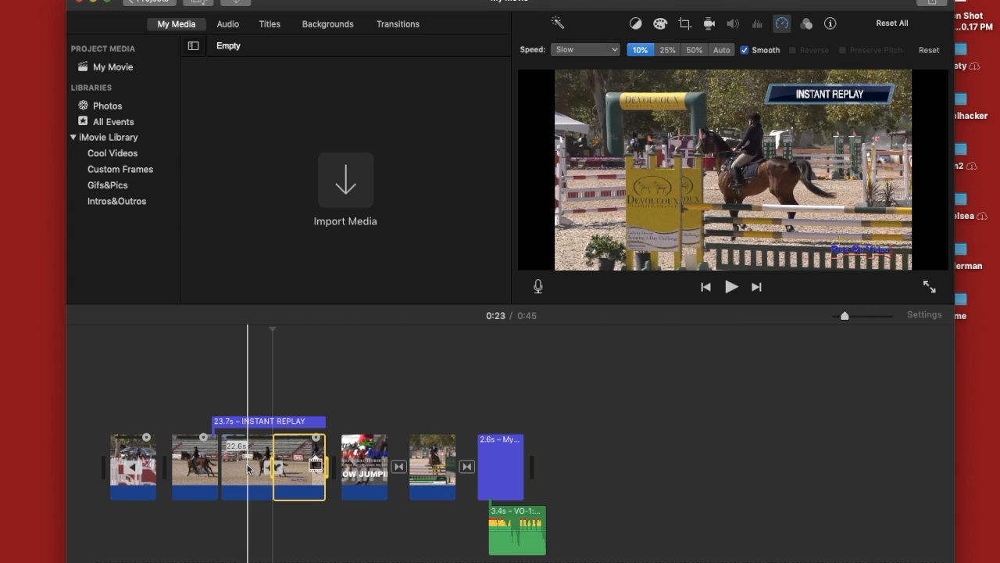
left_click(249, 469)
left_click_drag(222, 469, 279, 463)
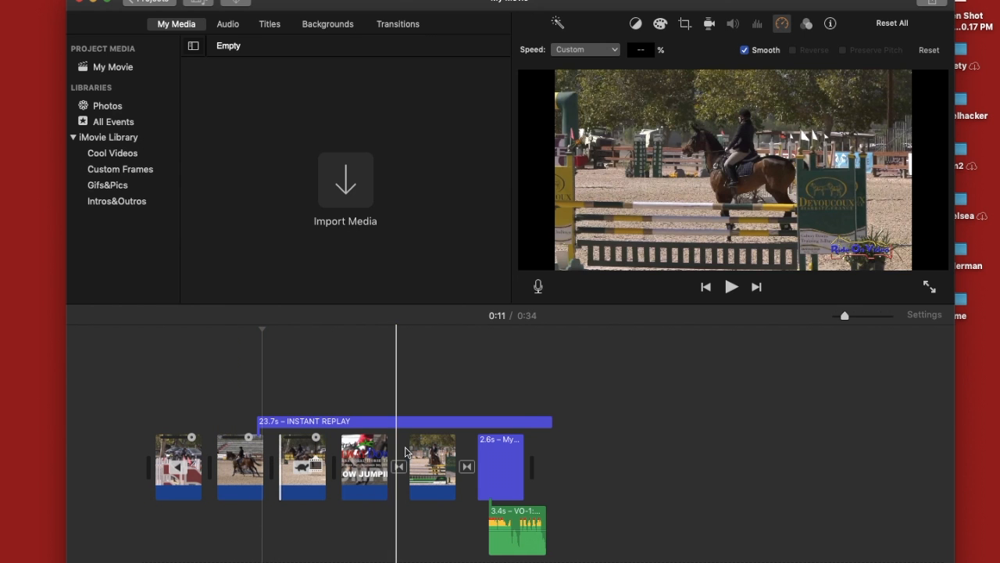
left_click(550, 422)
left_click_drag(549, 423, 326, 424)
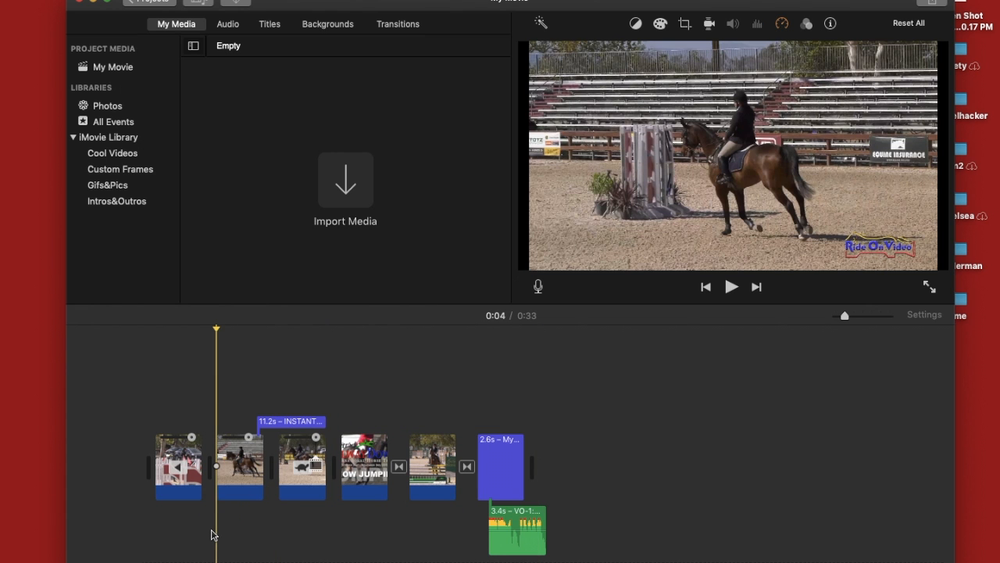
- Play back the edited replay and slightly adjust the start edge of the slow-motion replay clip
key("space")
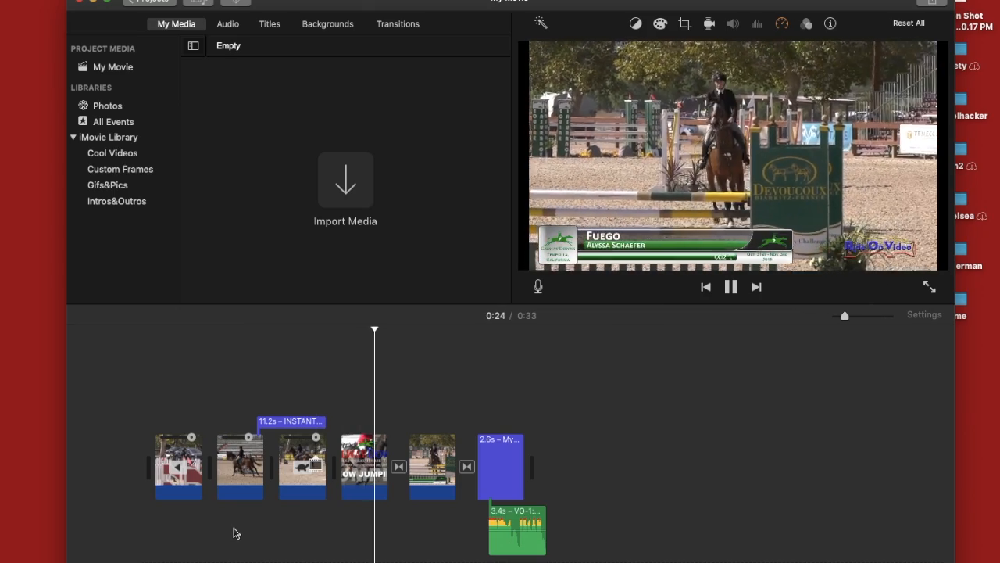
left_click(239, 487)
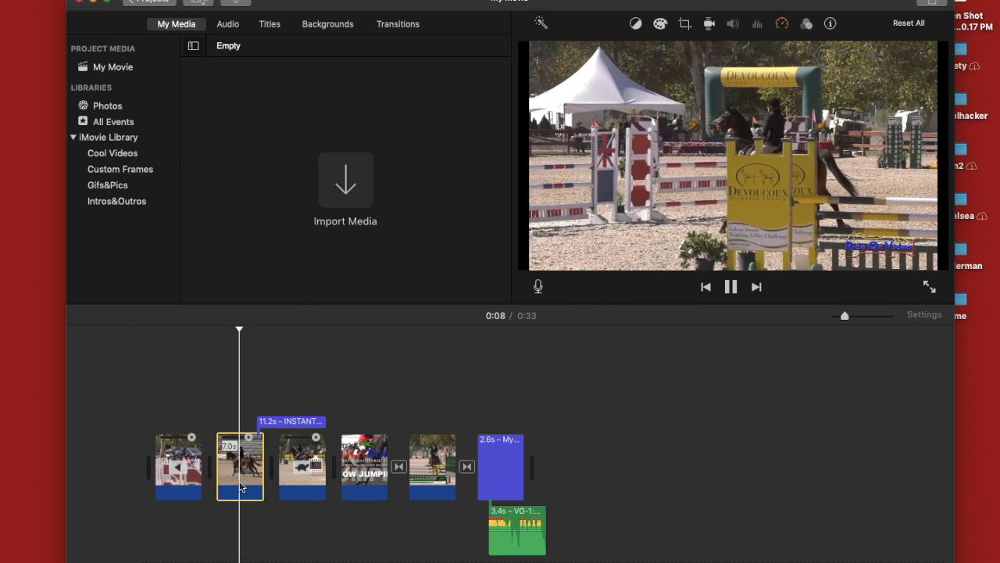
key("space")
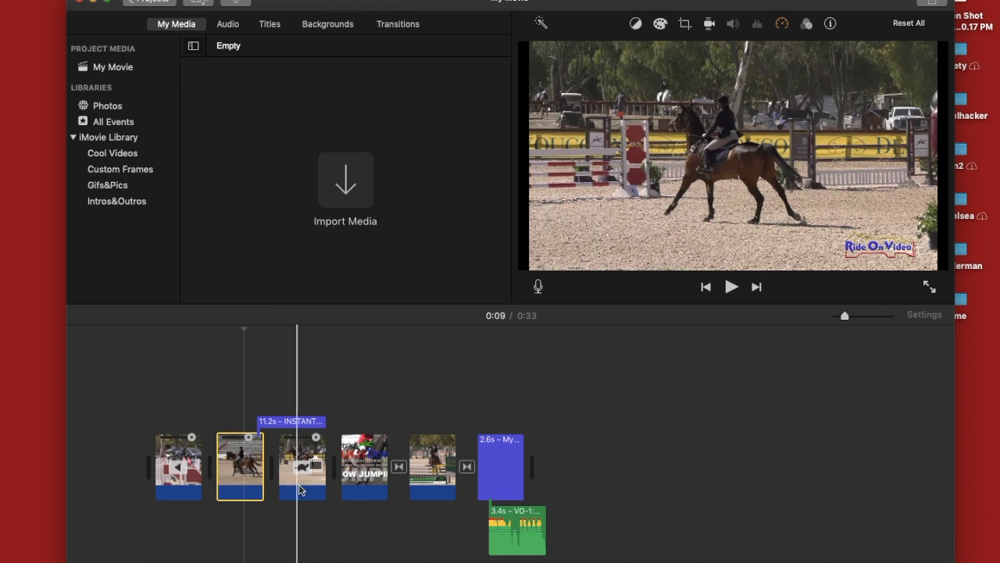
left_click(287, 473)
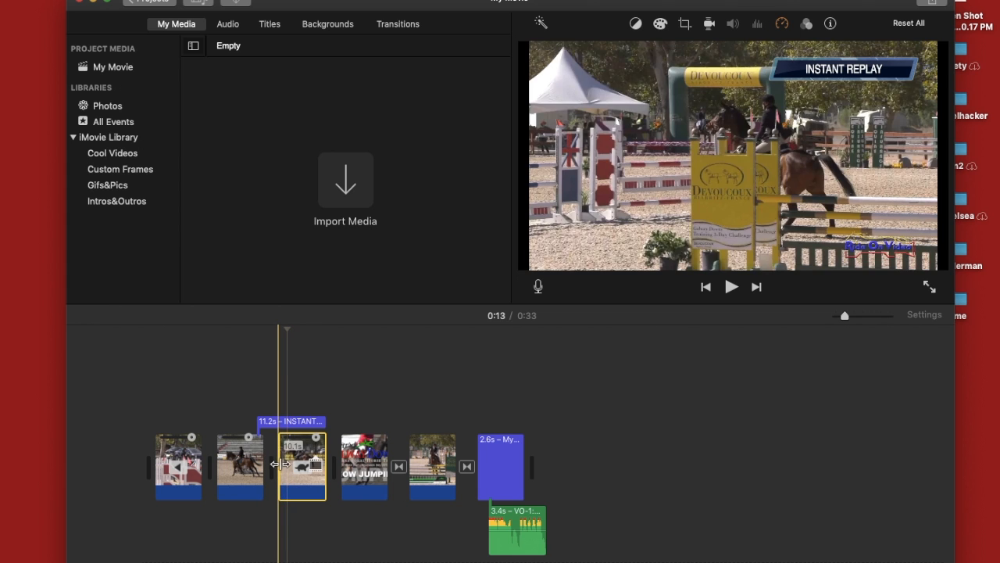
mouse_move(279, 464)
left_mouse_down()
mouse_move(301, 465)
mouse_move(252, 465)
mouse_move(301, 466)
mouse_move(289, 469)
left_mouse_up()
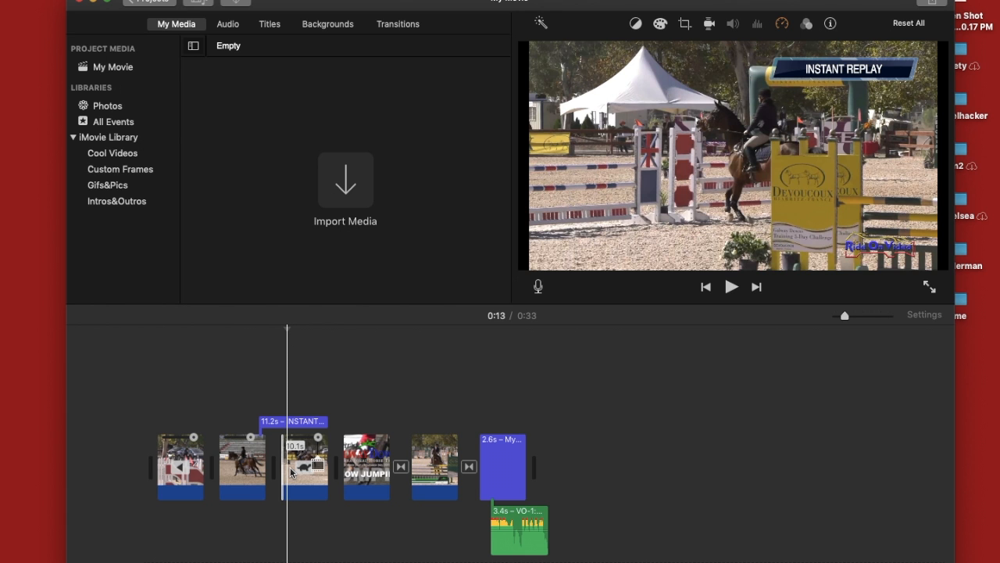
- Apply a Fade to Black and White effect to the fourth clip at 0:23 and play back the result
left_click(373, 477)
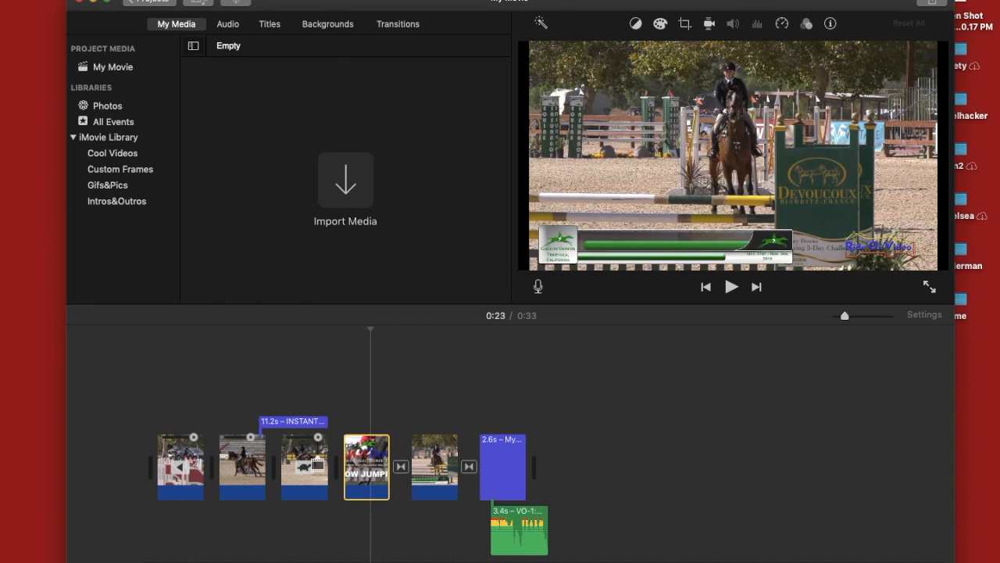
left_click(195, 0)
mouse_move(223, 9)
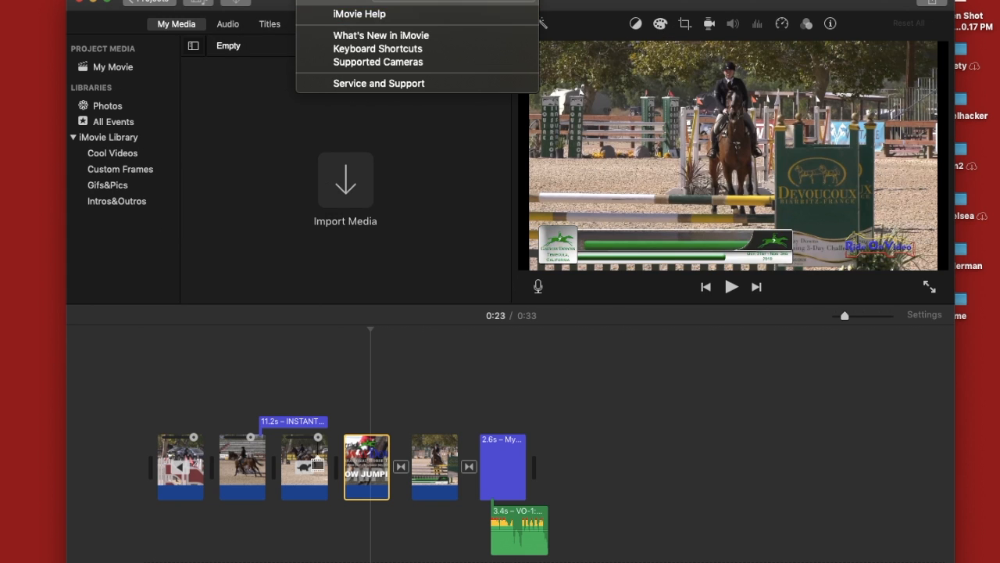
mouse_move(191, 0)
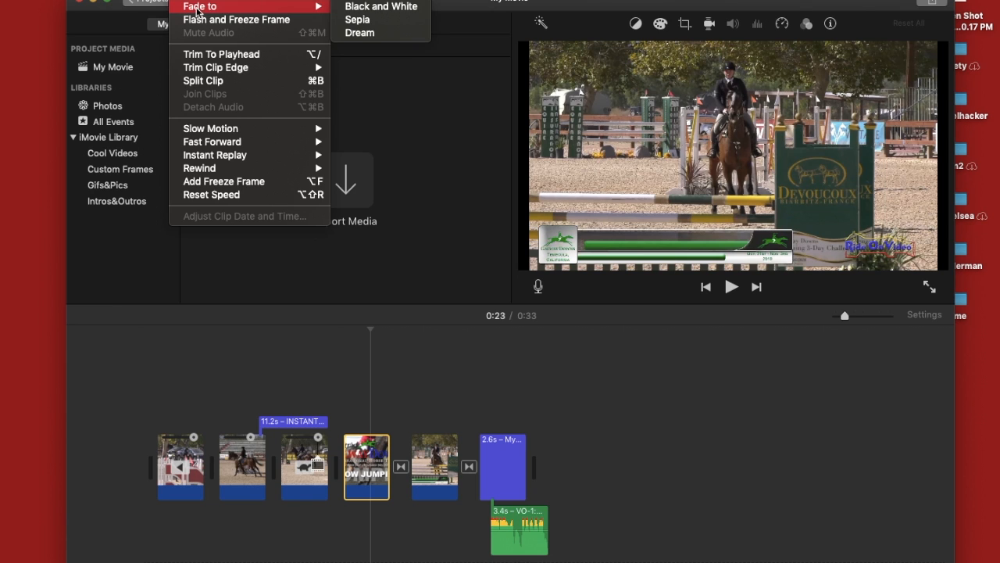
left_click(367, 7)
left_click(344, 518)
key("space")
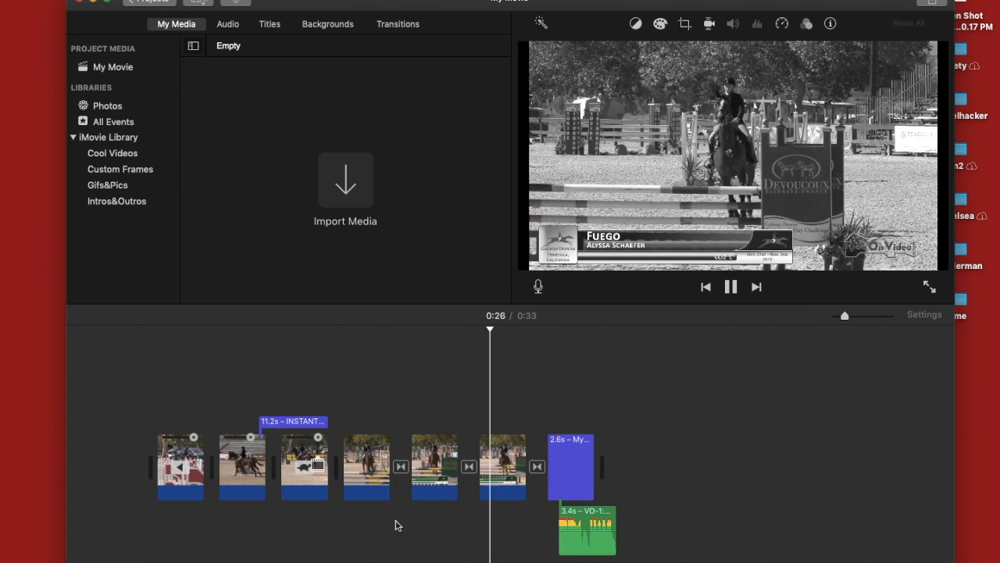
key("space")
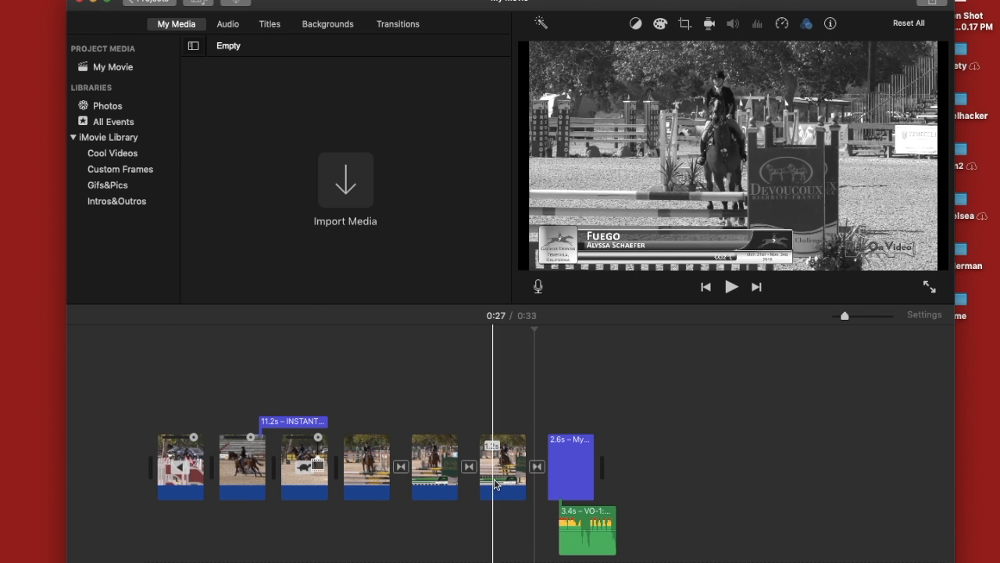
- Delete the 1.0 s transition between the fifth and sixth clips, and extend the end of the fourth clip to about 14.5 s
left_click(468, 467)
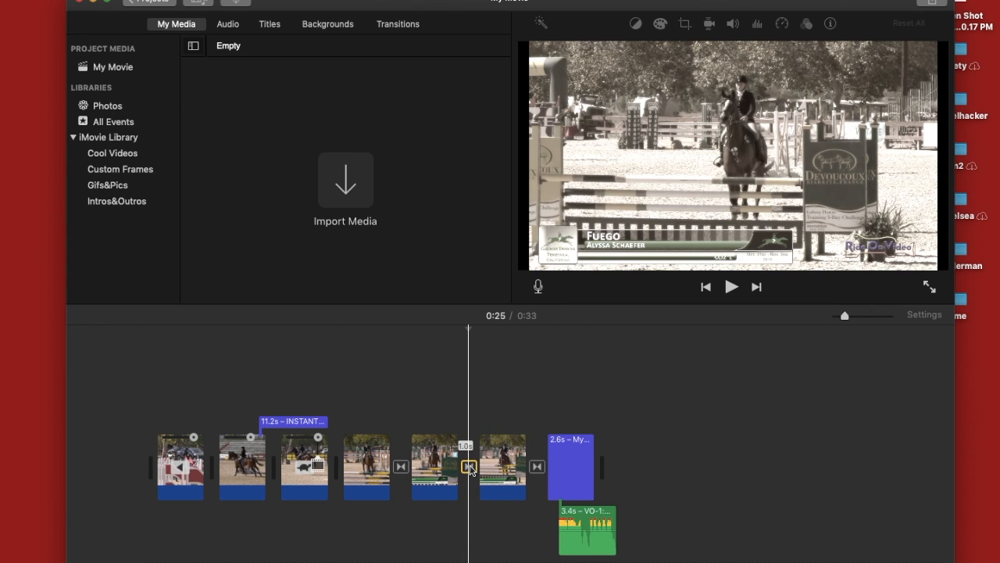
key("Delete")
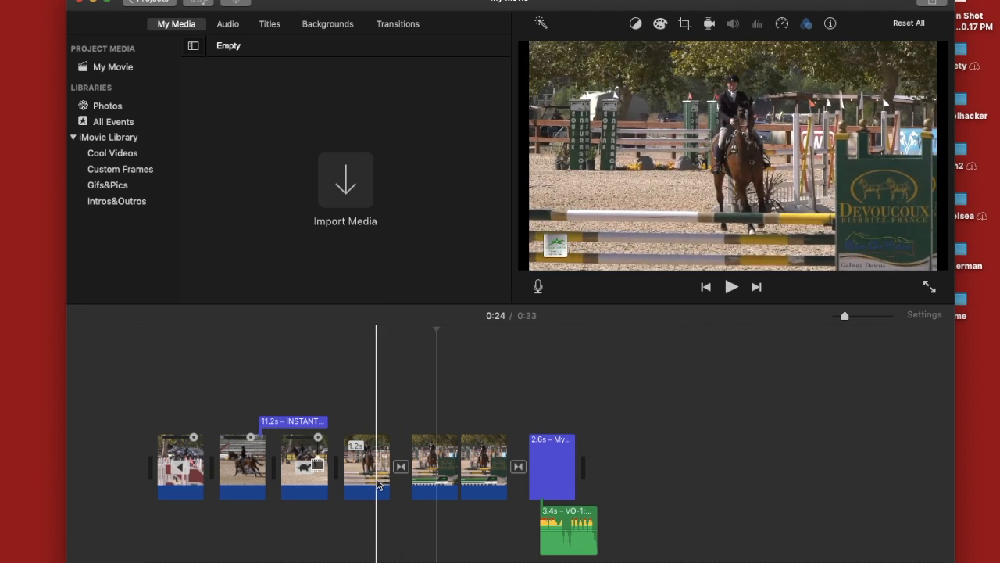
left_click(369, 478)
left_click_drag(388, 473, 453, 469)
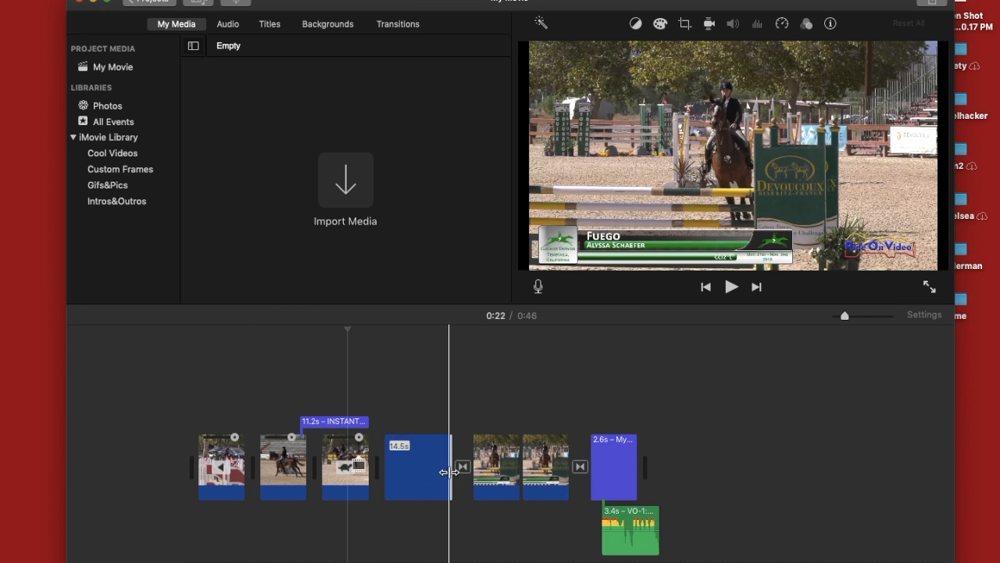
- Play the extended fourth clip up to 0:27 and apply a Fade to Black and White effect to it at that point
left_click(409, 478)
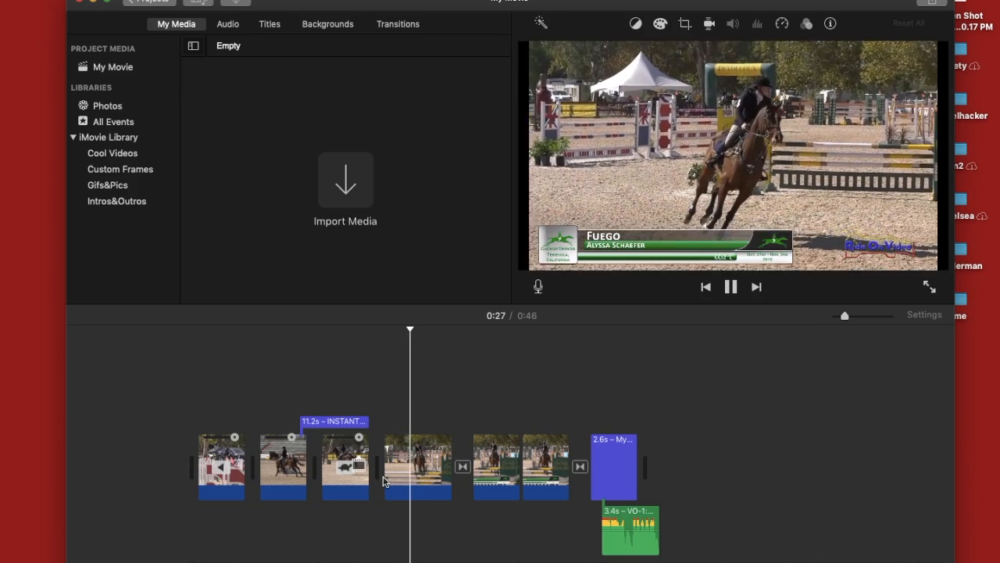
left_click(406, 472)
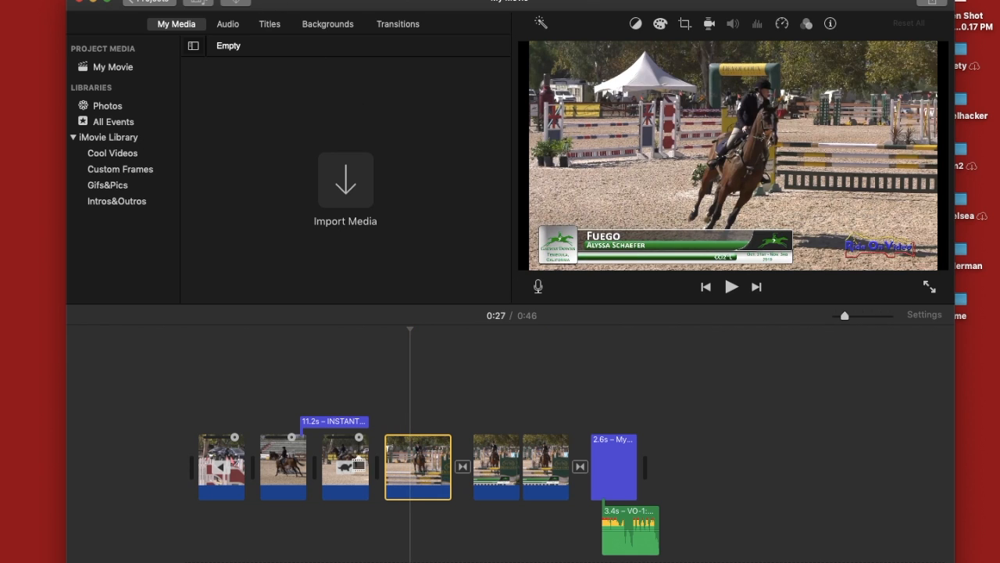
left_click(190, 0)
mouse_move(210, 7)
left_click(361, 10)
- Play back the fade between the two parts of the split fourth clip, stopping at 0:33 in the black-and-white part
key("space")
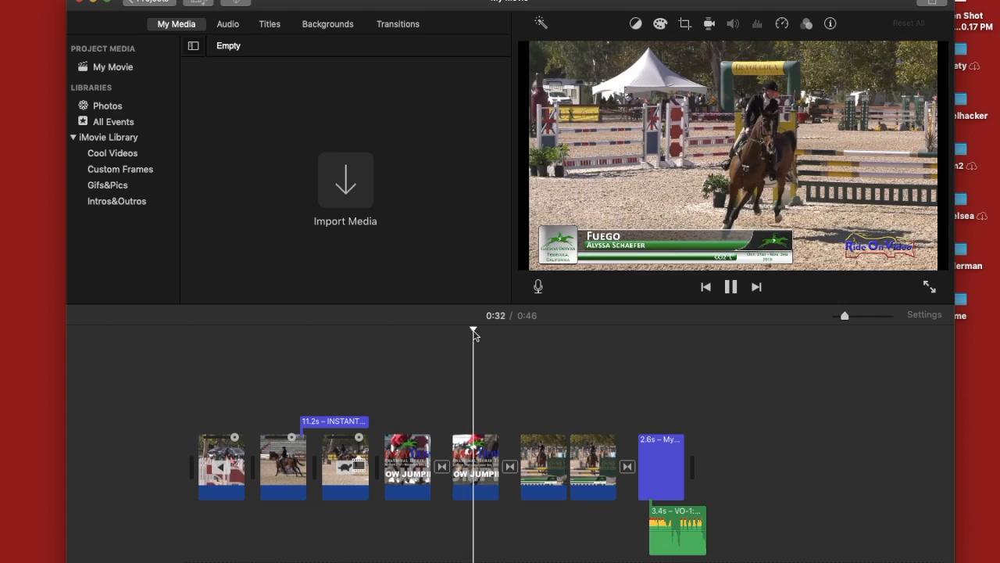
left_click(431, 338)
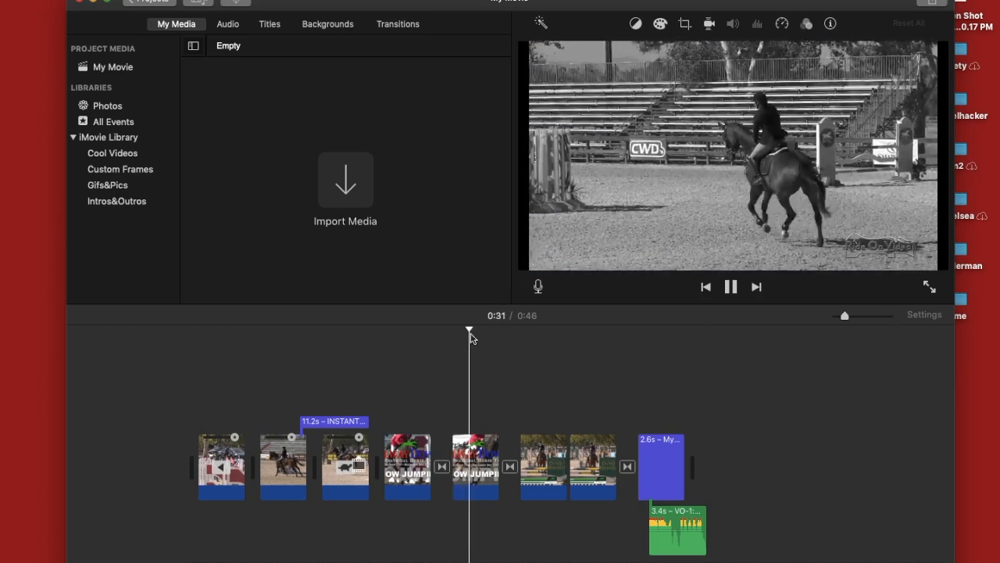
key("space")
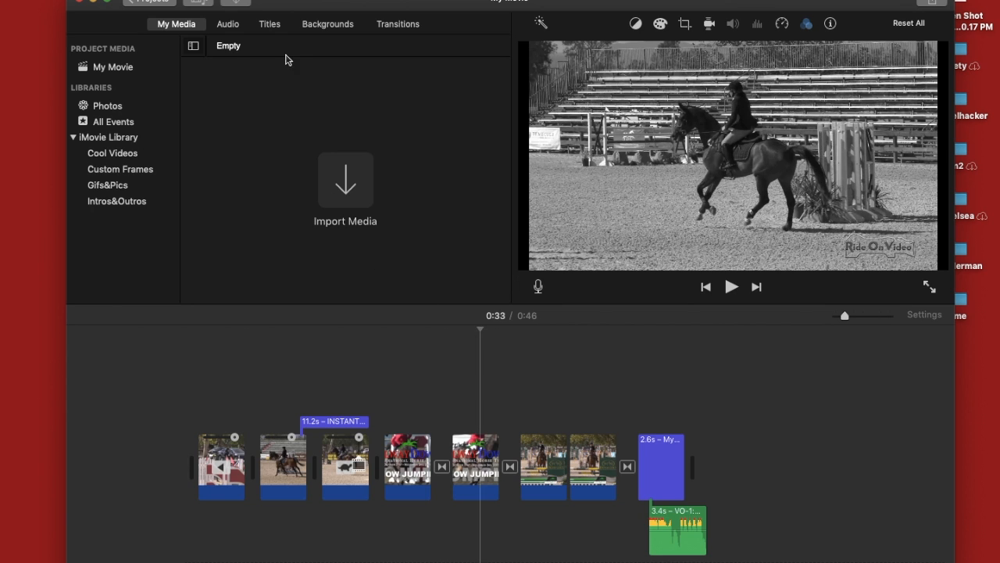
left_click(187, 1)
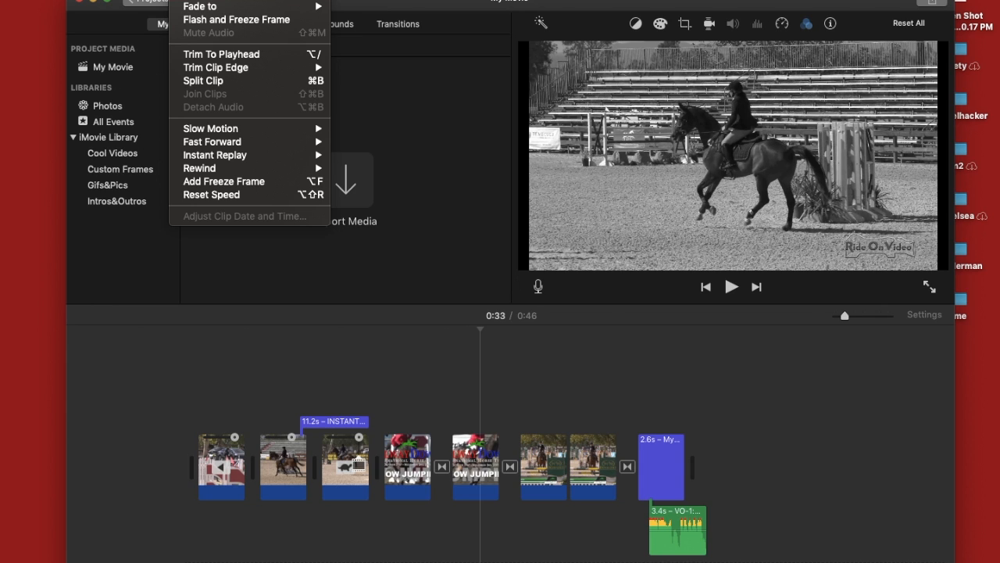
key("Escape")
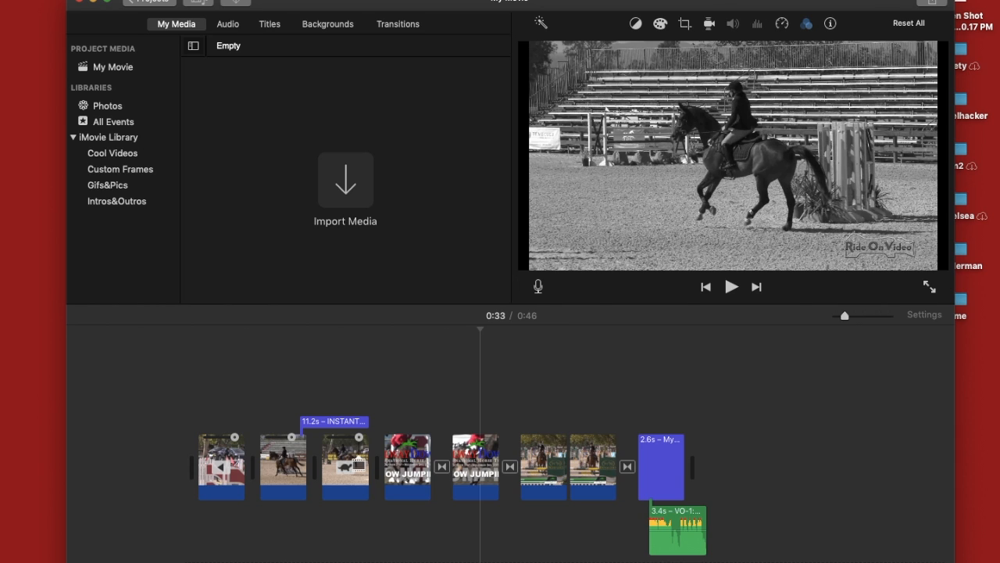